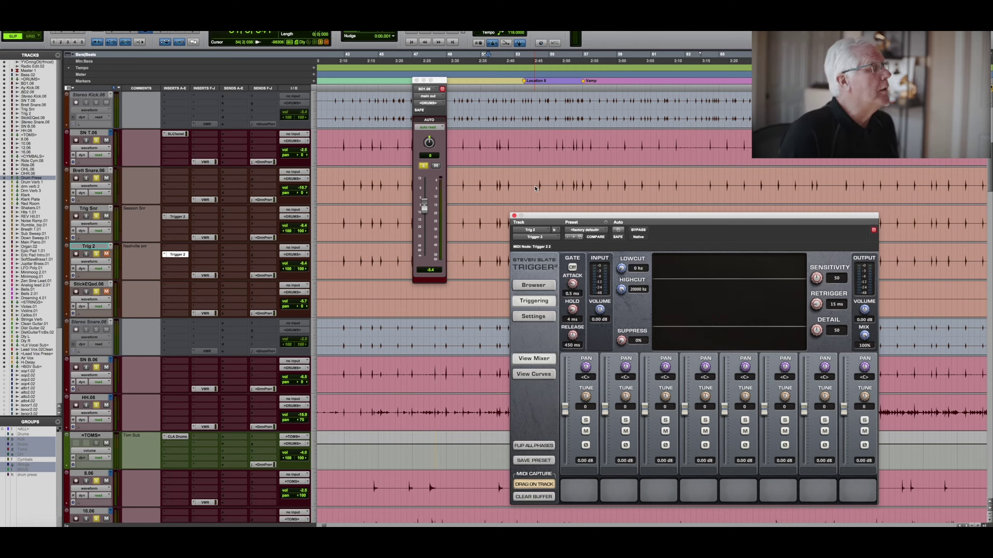
- Show Trigger 2's sample browser with Yosh Drum Warehouse expanded to Kicks, SNARES and Toms
drag(569, 218, 557, 193)
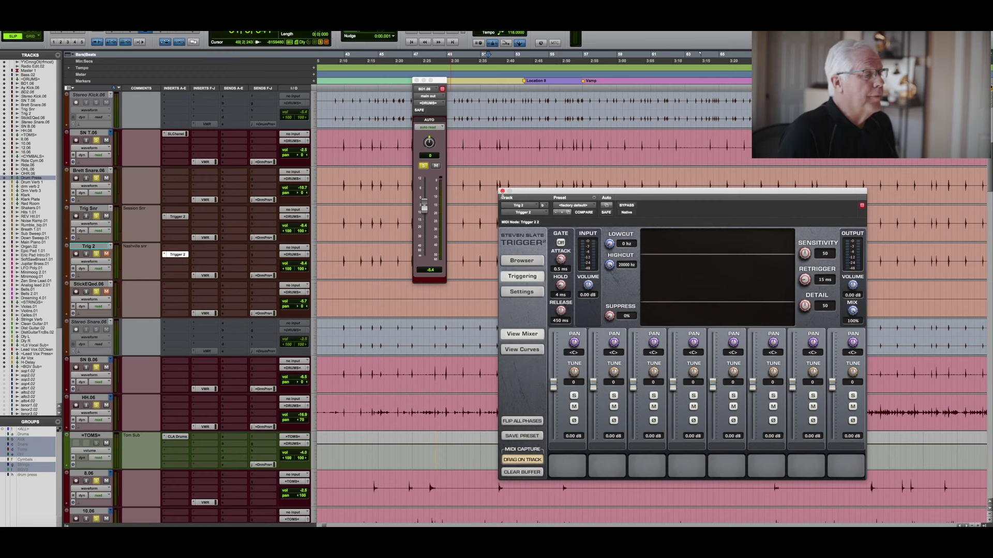
drag(543, 197, 475, 115)
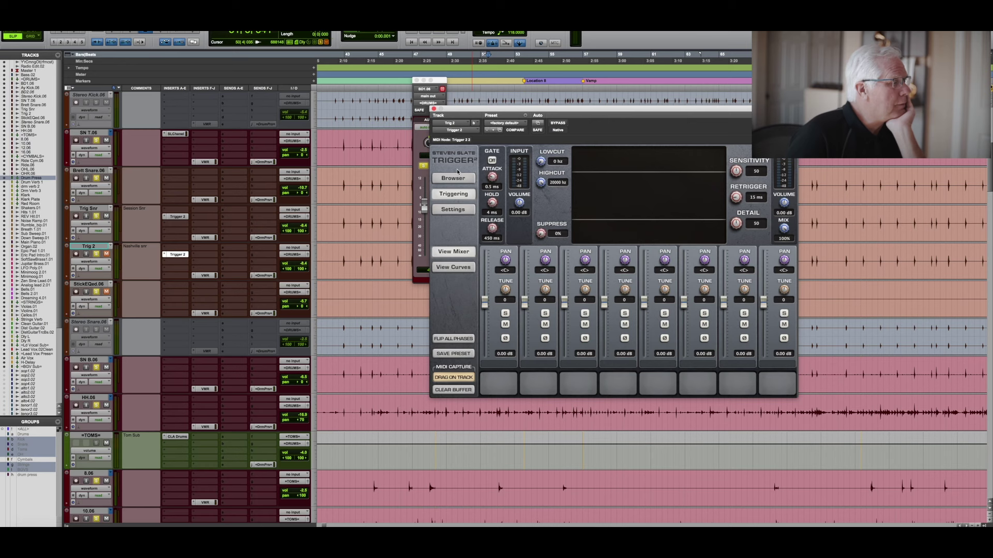
click(441, 181)
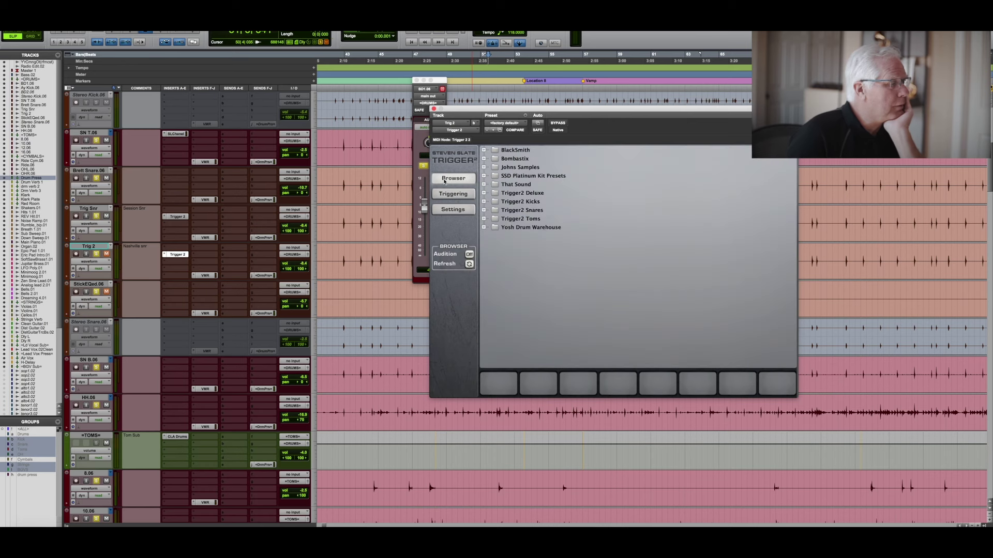
click(496, 228)
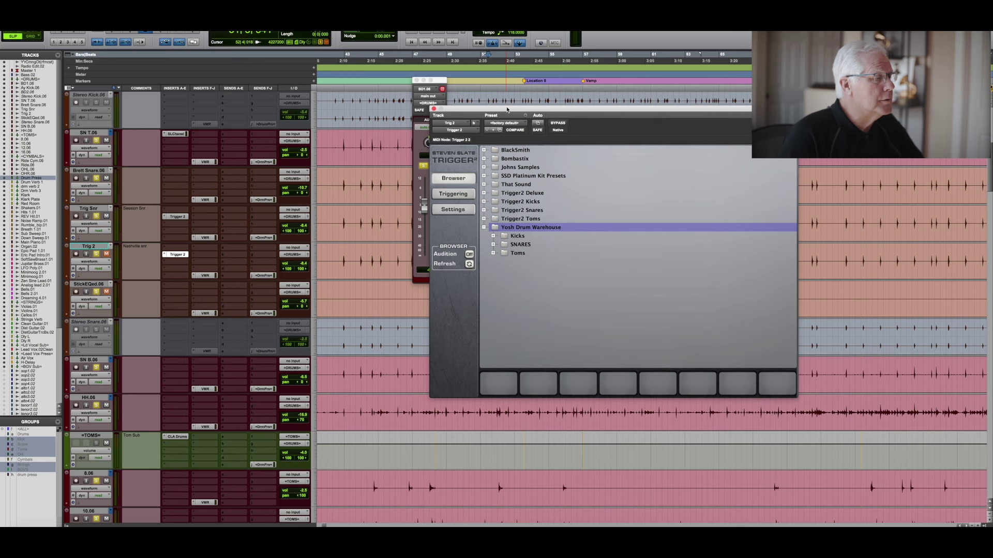
drag(507, 110, 525, 236)
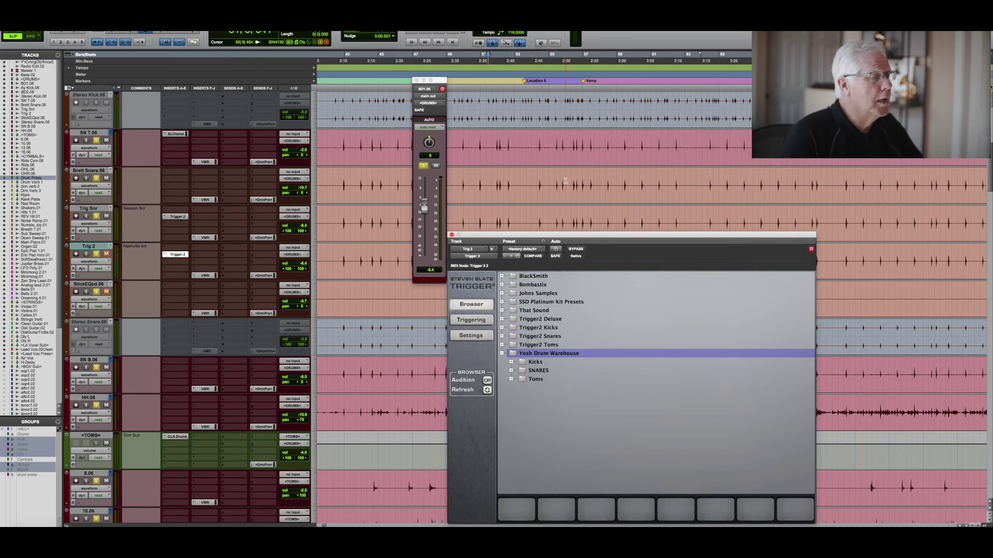
drag(625, 235, 868, 255)
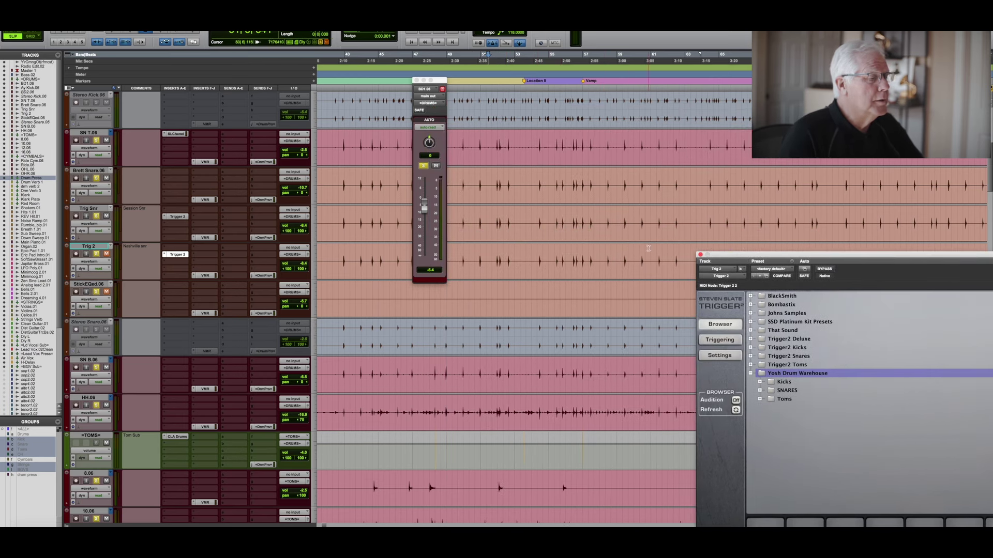
- Select a Trig Snr clip section, zoom in on it, and play it back
double_click(610, 219)
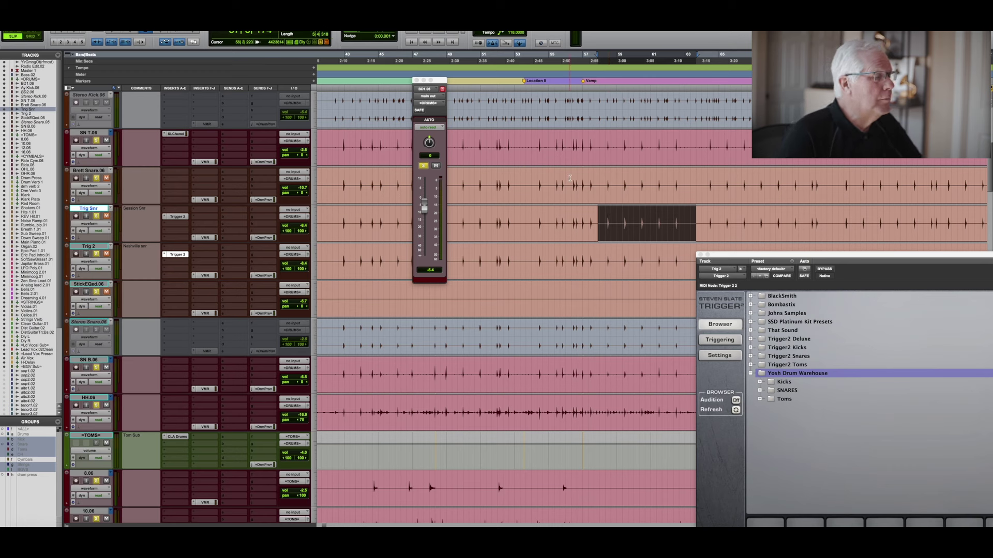
drag(758, 250, 808, 262)
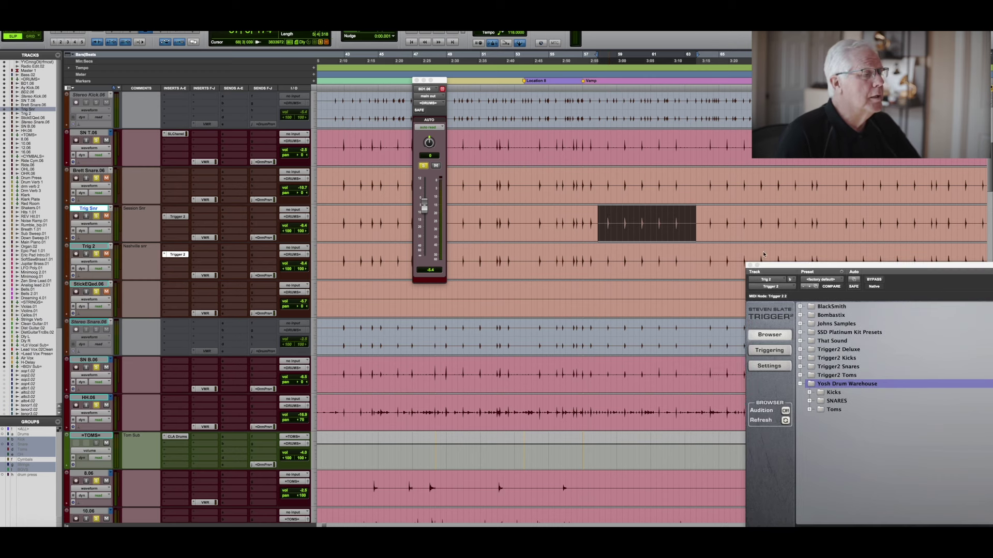
key(space)
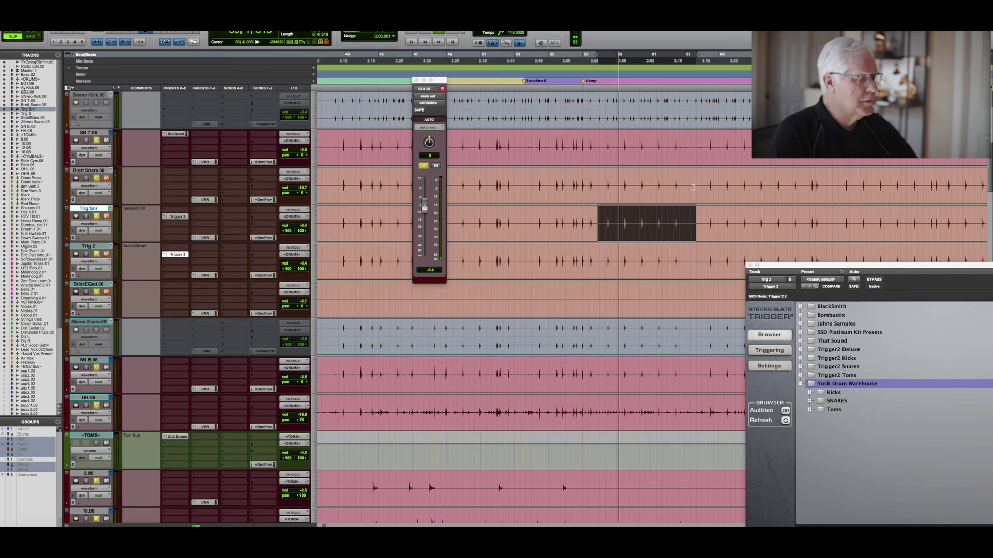
key(super+bracketright)
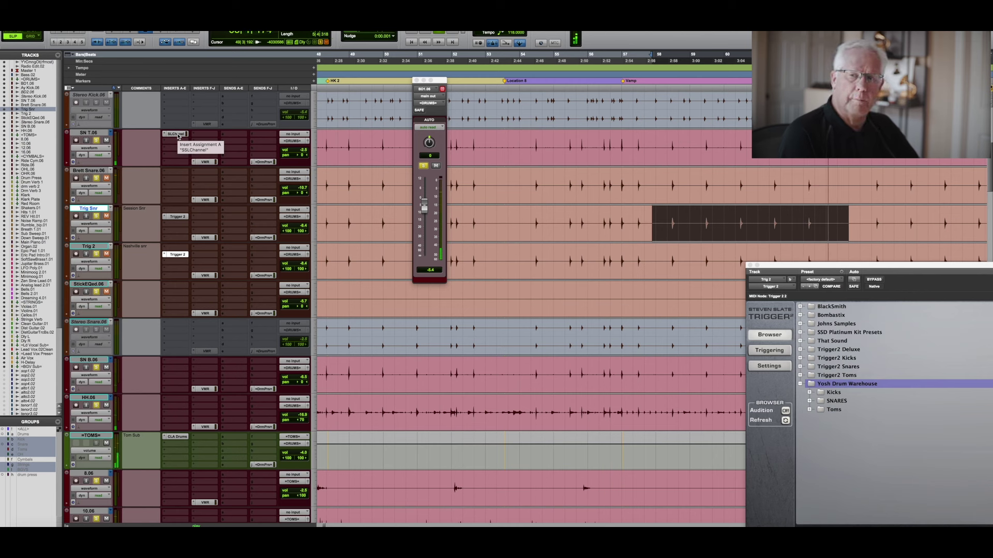
key(space)
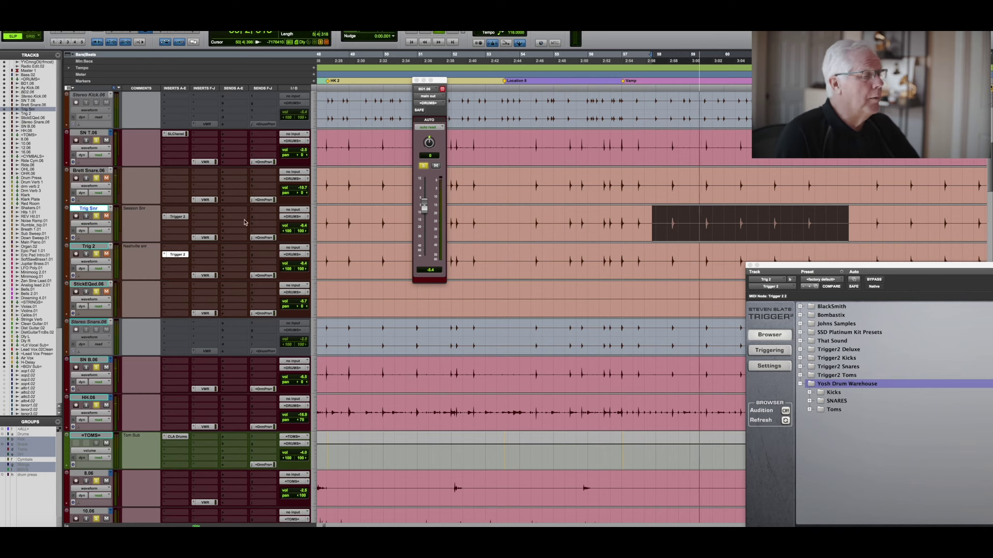
- Show the Trig Snr Trigger 2 browser with SNARES expanded, listing Big Steel to Walnut Snare
drag(778, 267, 572, 197)
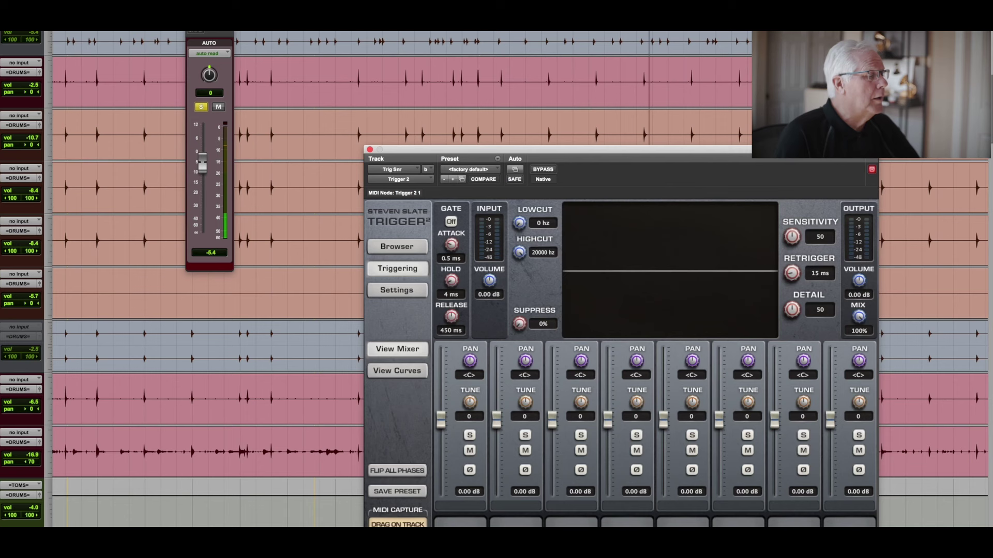
click(412, 249)
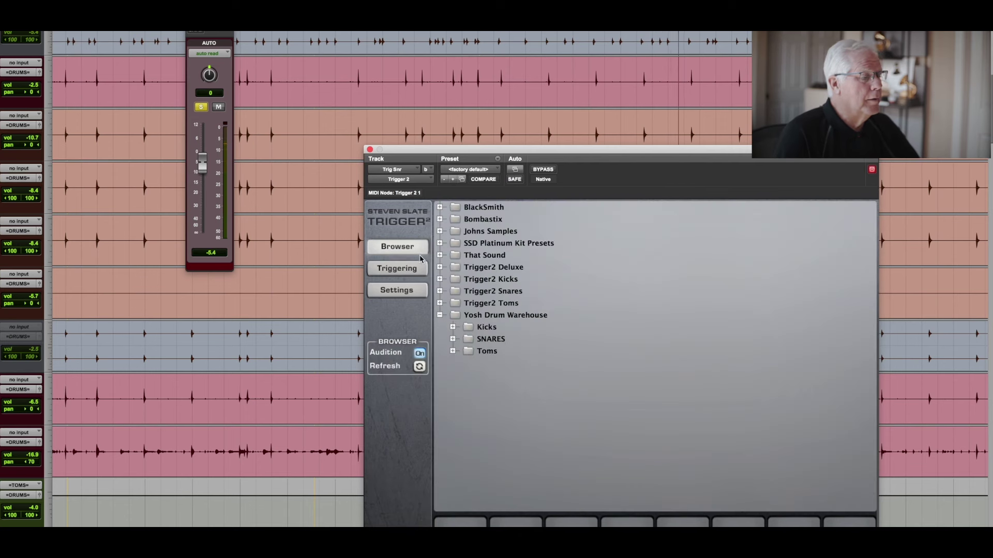
double_click(468, 339)
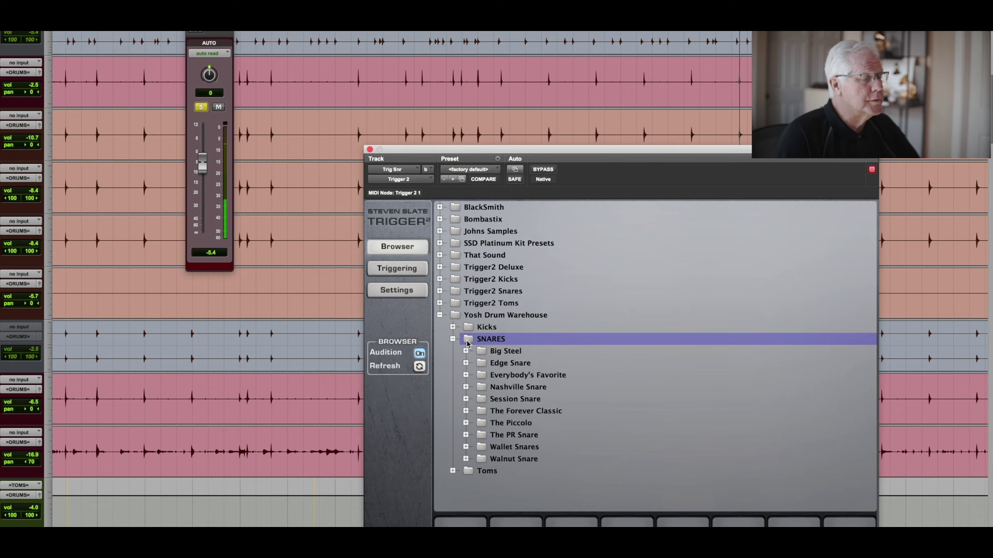
drag(505, 154, 426, 44)
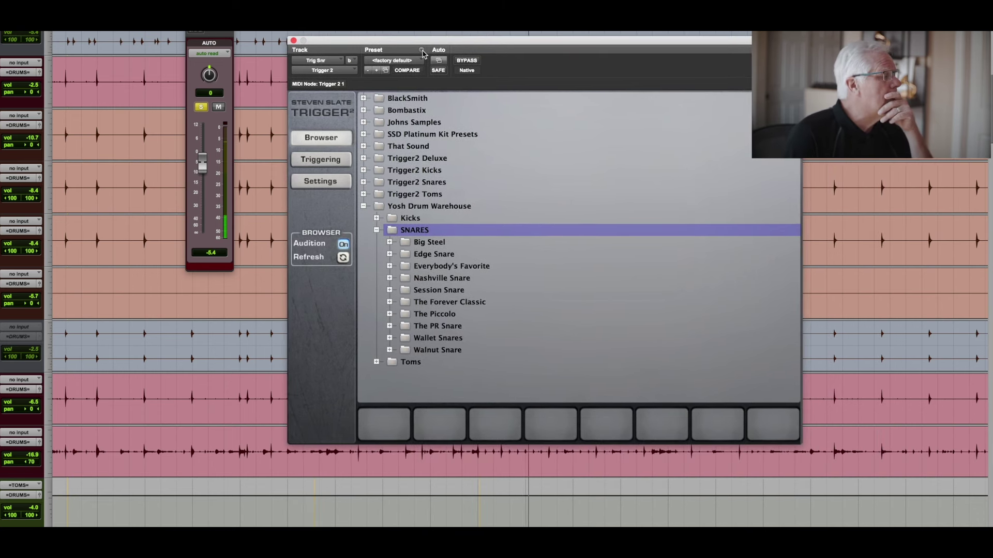
- Load Session Snare With RIM.tci into Trigger 2 sample slots 1 and 2
click(405, 291)
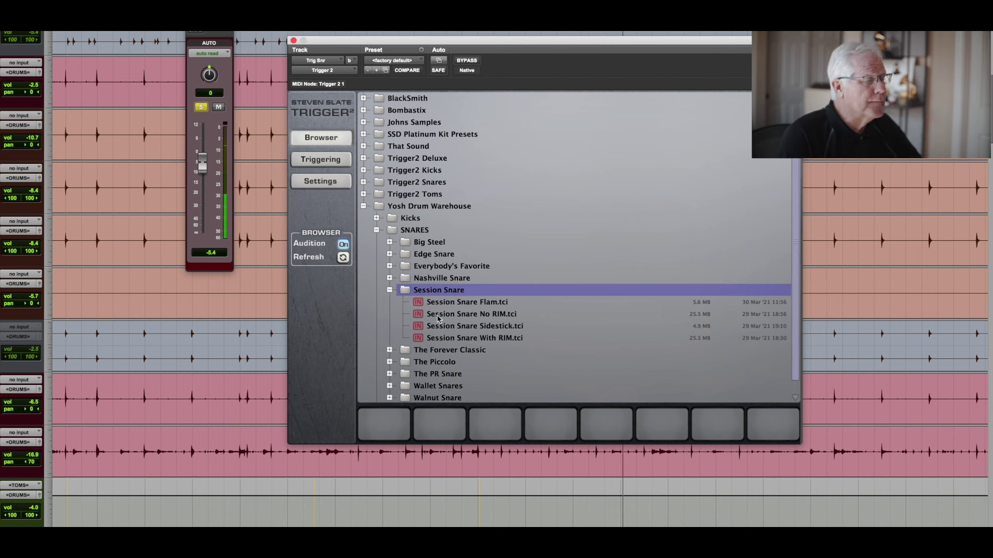
click(419, 340)
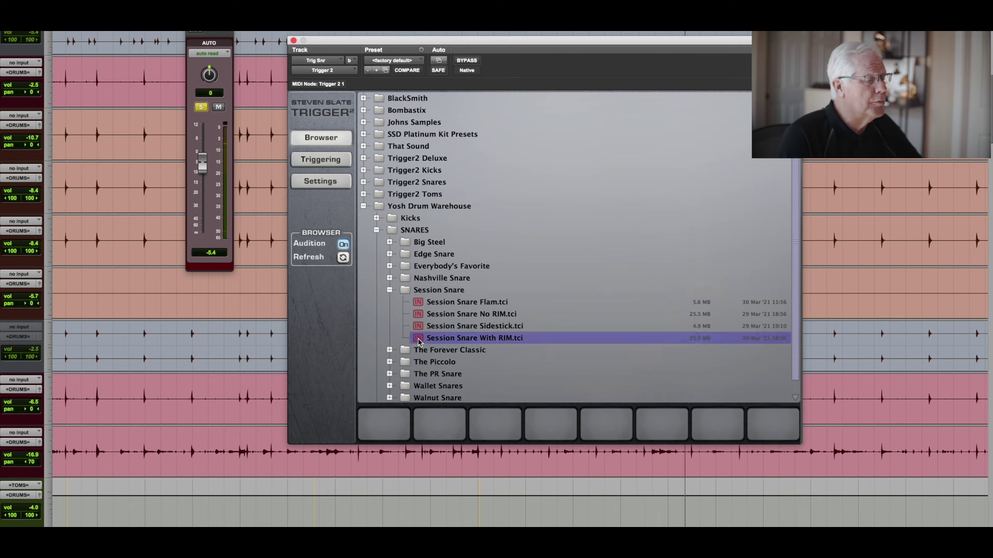
drag(419, 341, 378, 421)
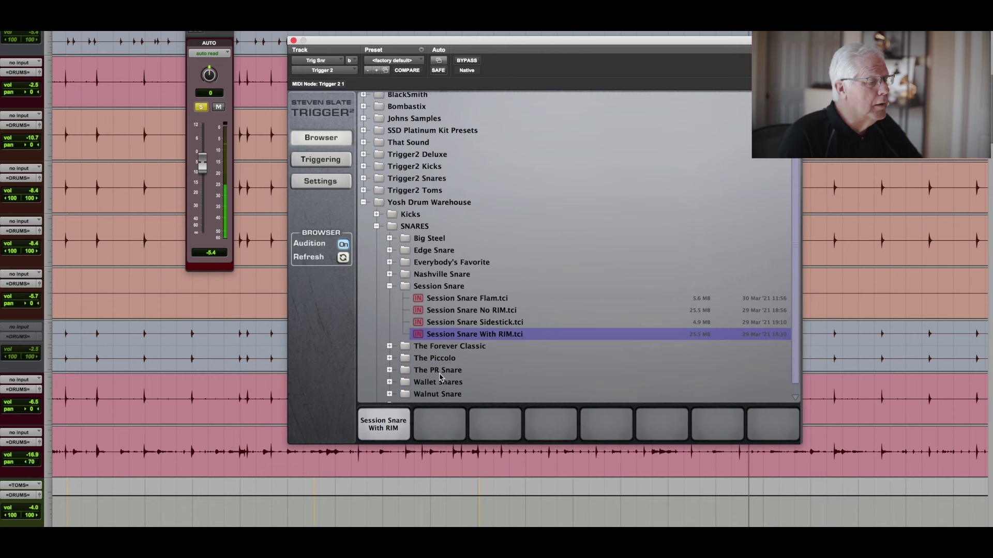
drag(419, 335, 425, 439)
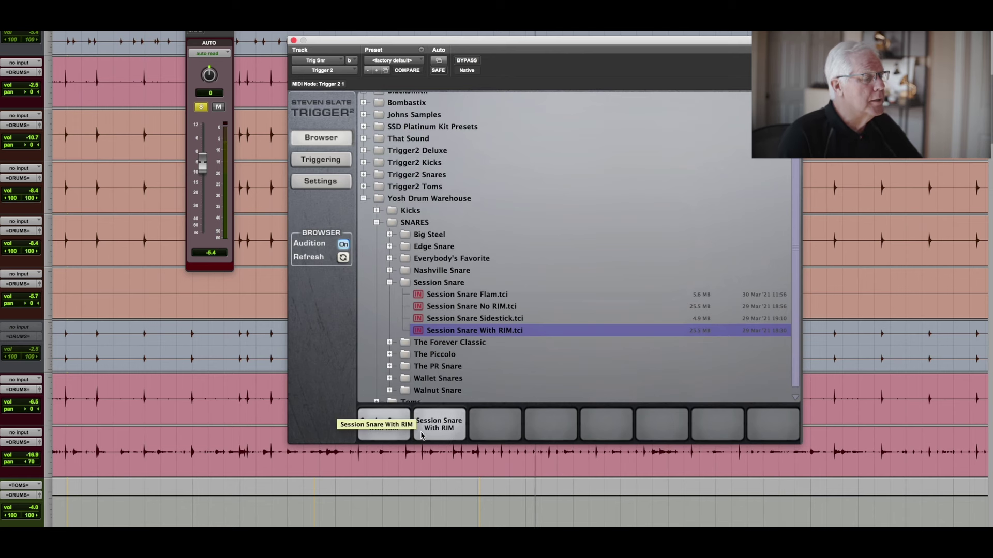
click(322, 161)
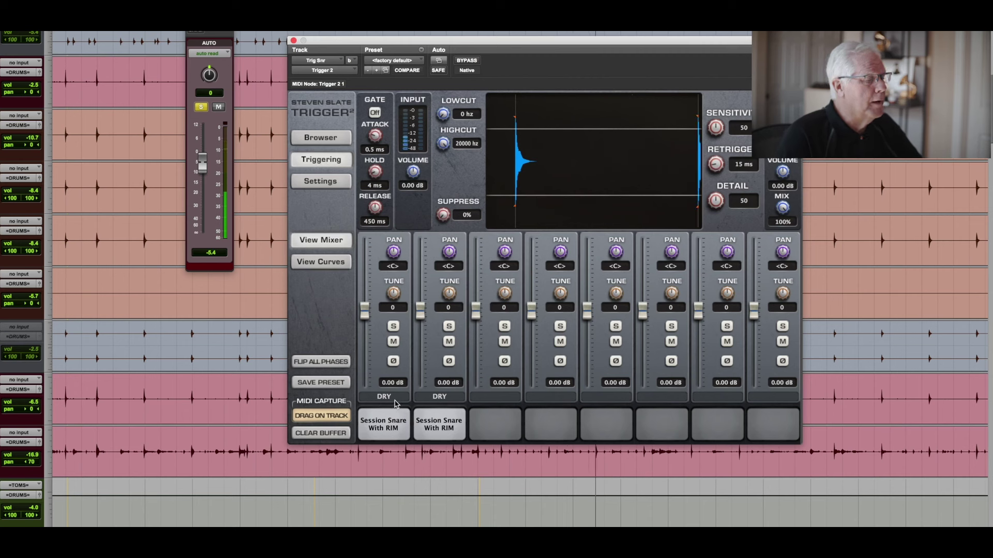
- Set slot 1's mic mix to Snare With OH and slot 2's to Snare Room Only
click(440, 397)
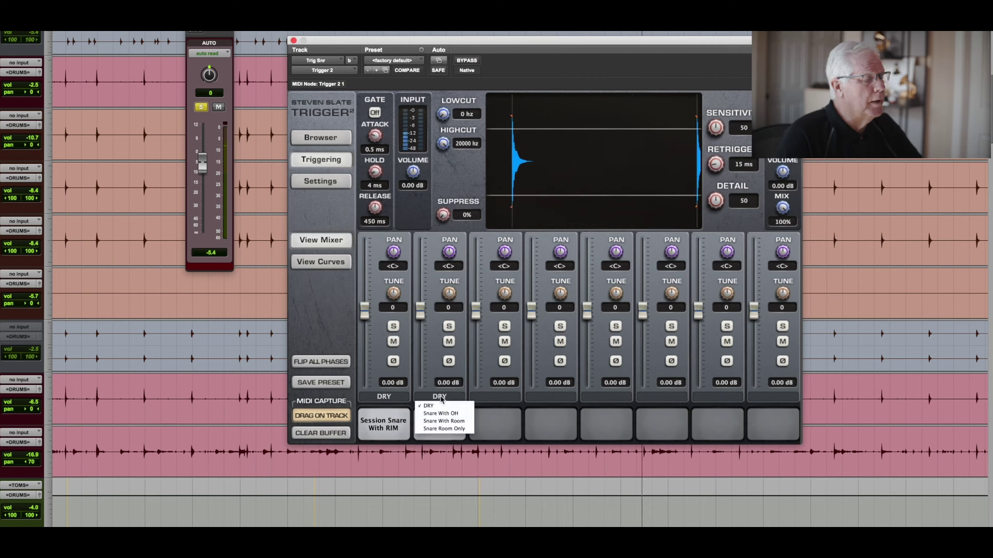
click(448, 429)
click(384, 398)
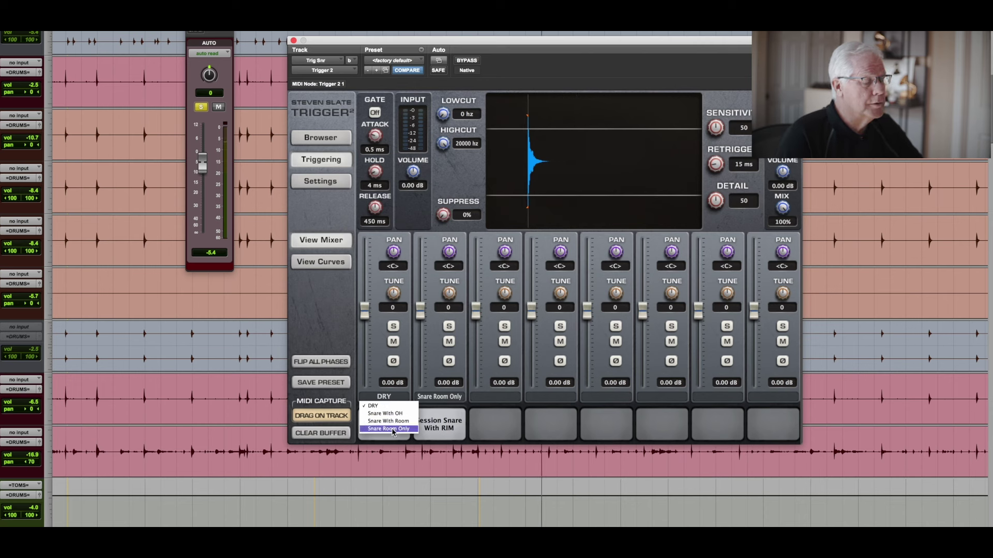
click(409, 366)
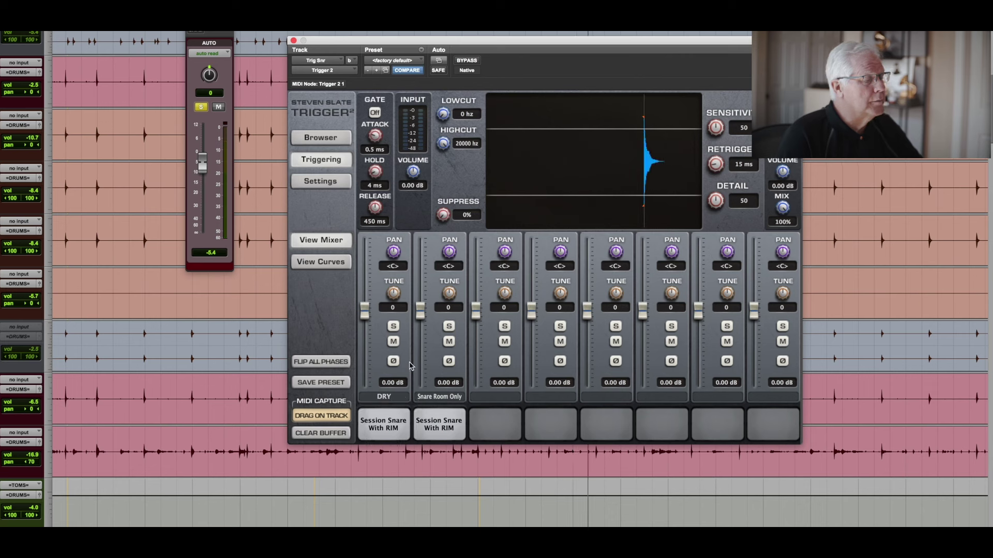
click(391, 399)
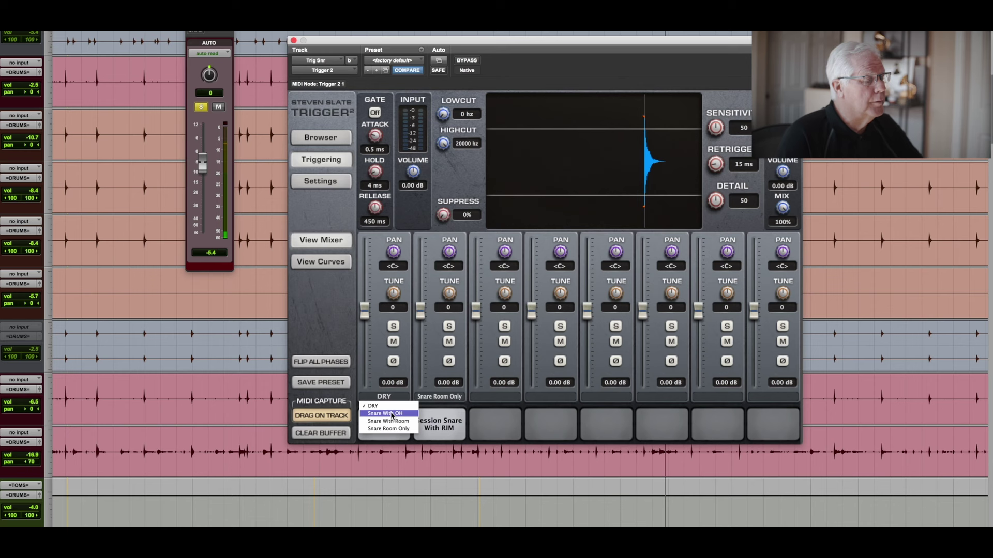
click(391, 414)
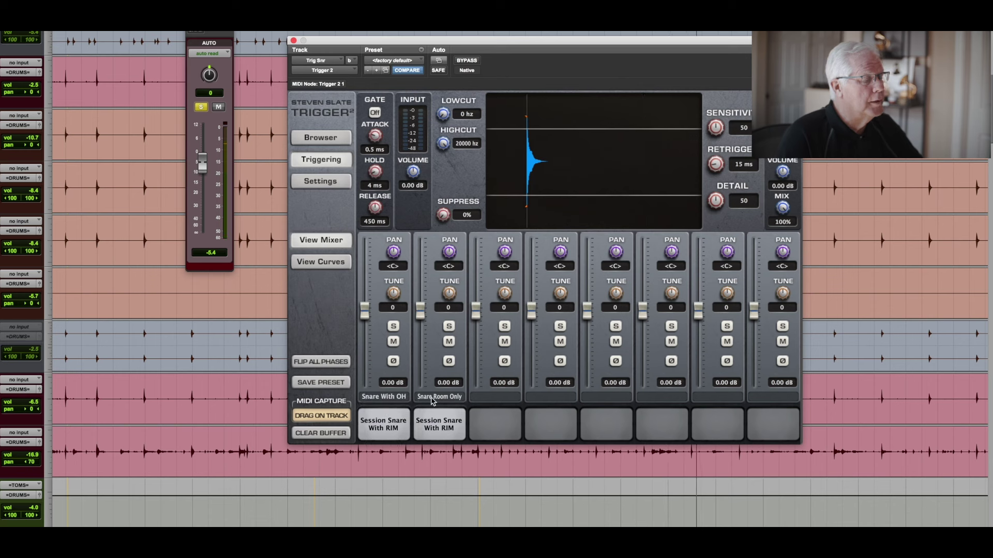
- Lower the Snare Room Only layer to -5 dB, then raise it to about -2.28 dB
drag(420, 310, 420, 326)
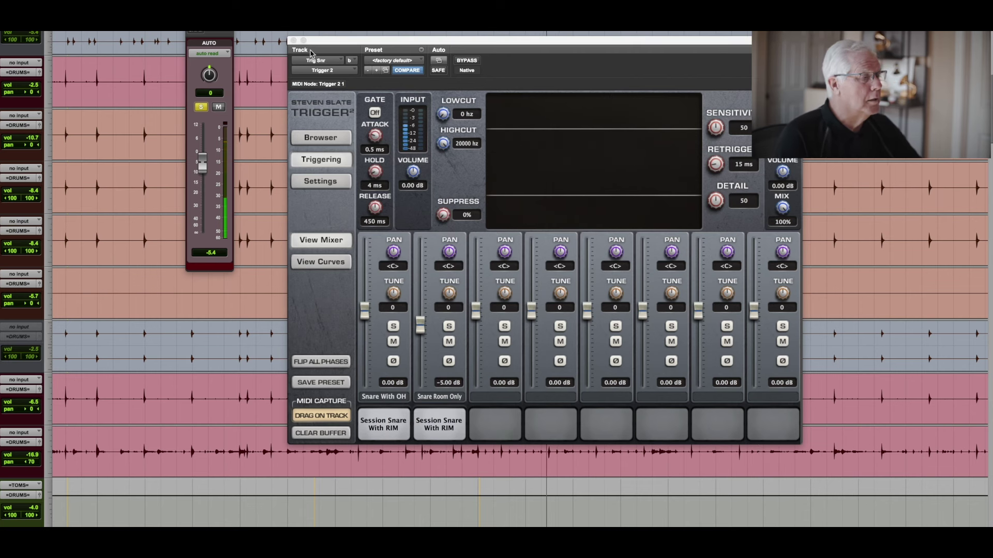
drag(310, 51, 350, 59)
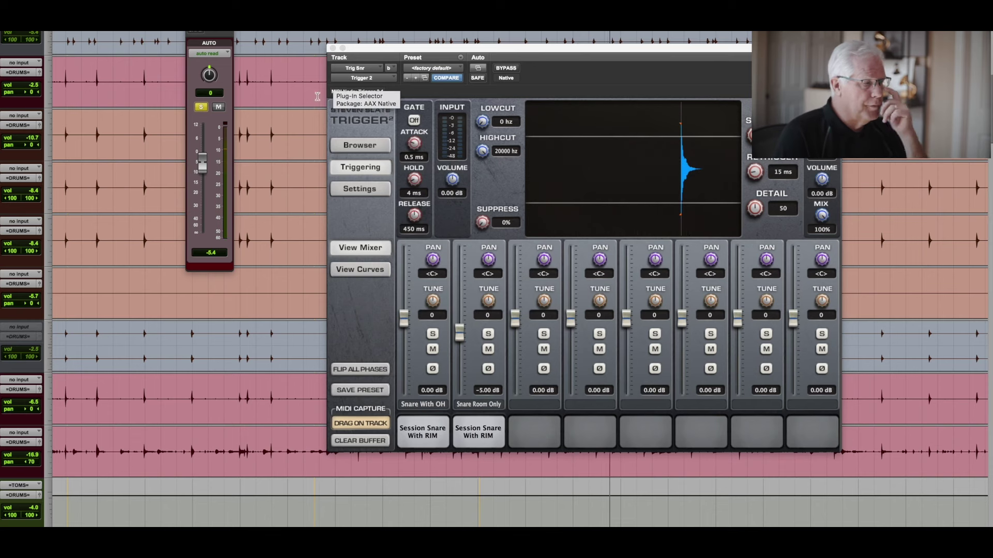
click(402, 50)
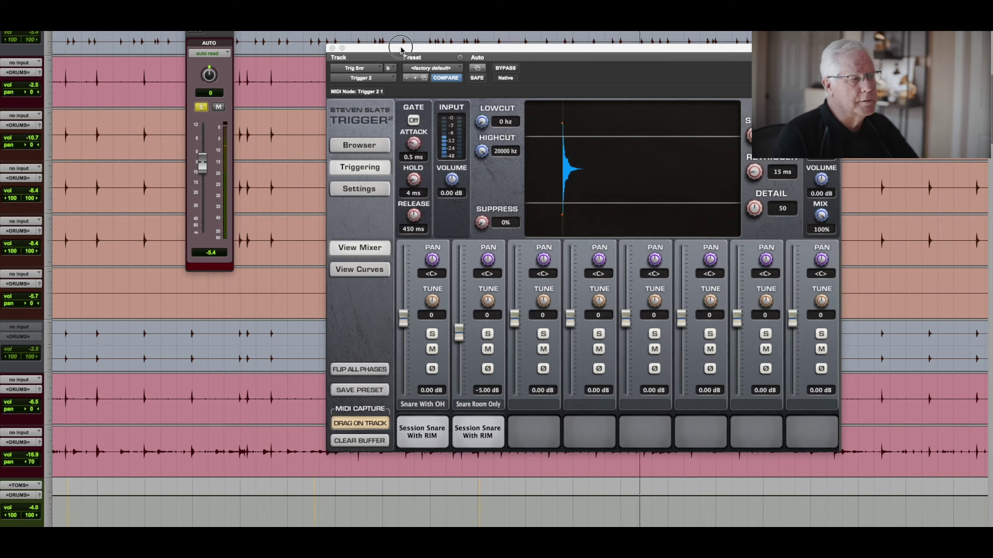
drag(402, 50, 103, 44)
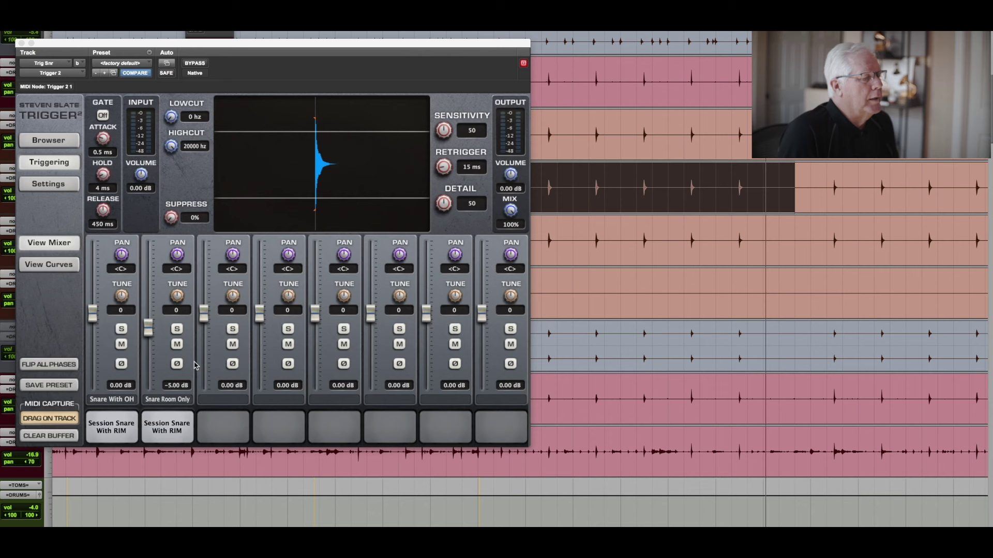
mouse_move(148, 327)
mouse_down()
mouse_move(148, 295)
mouse_move(149, 322)
mouse_up()
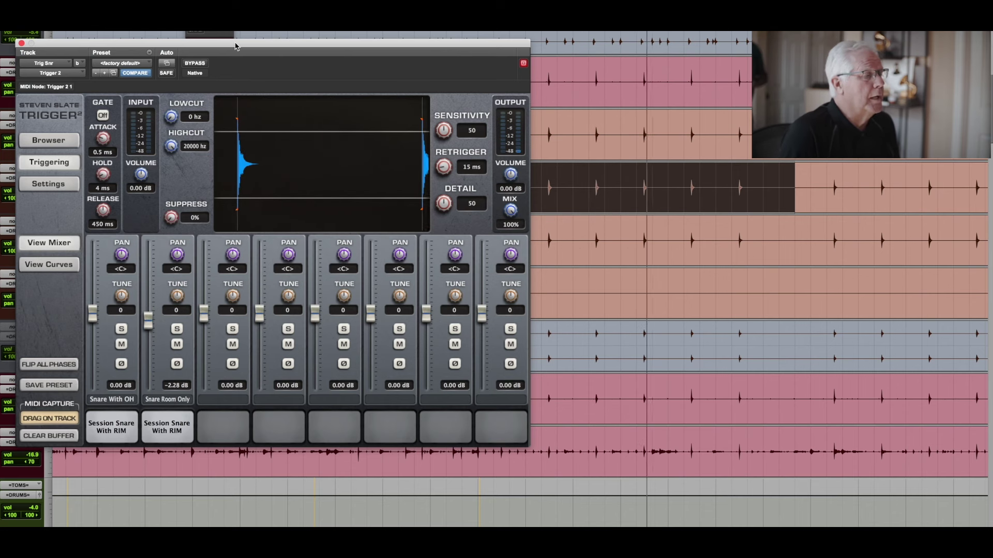
drag(274, 43, 311, 0)
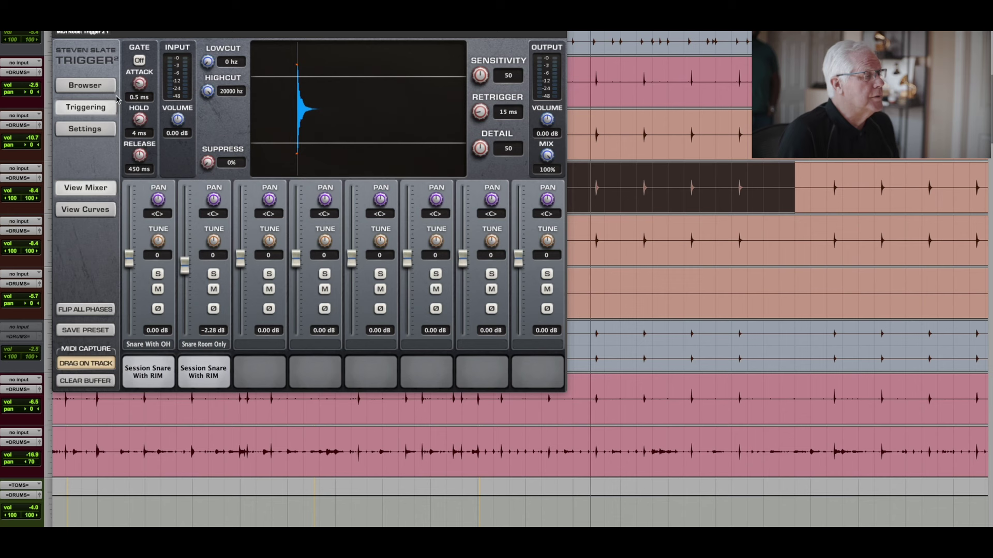
- Load Nashville Snare With Rim.tci from SNARES > Nashville Snare onto pads 1 and 2
click(83, 86)
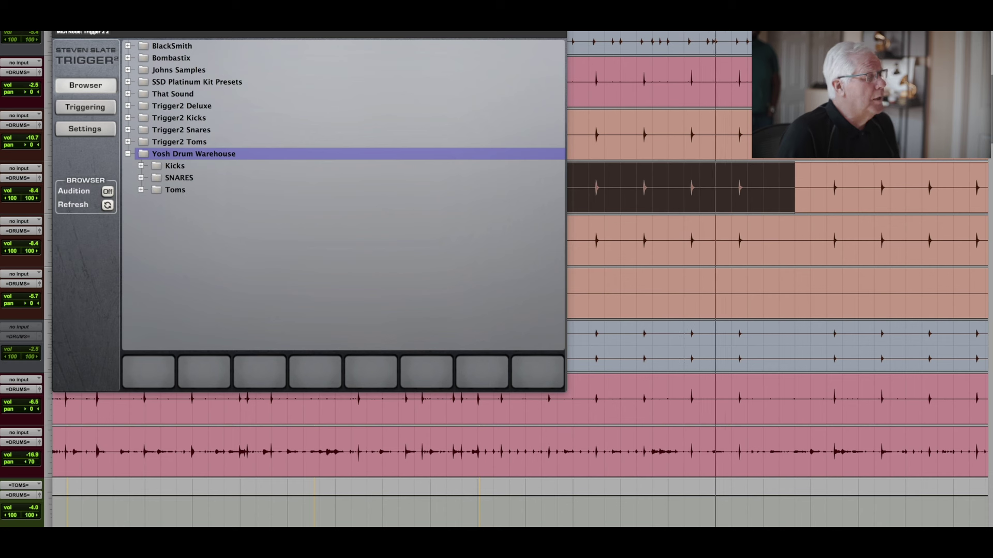
key(semicolon)
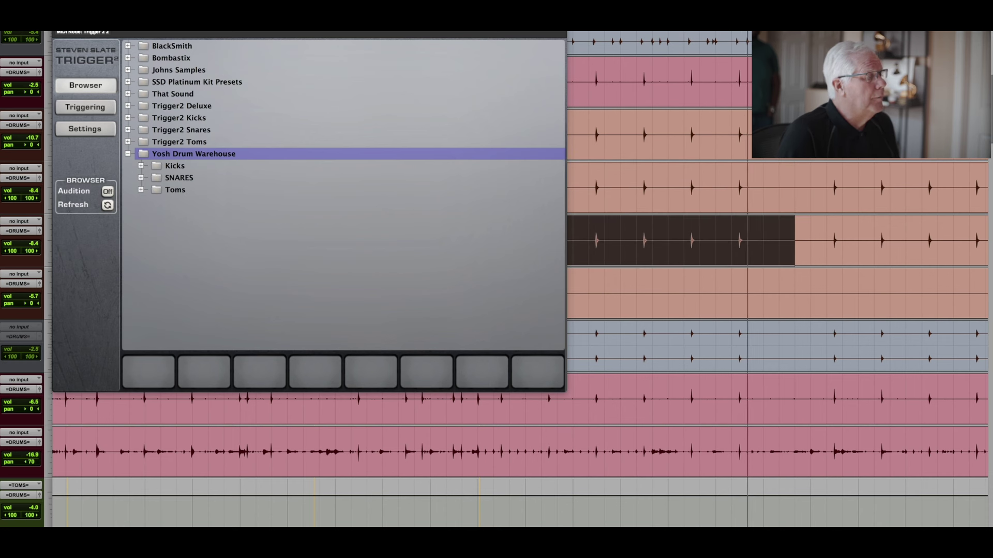
double_click(162, 179)
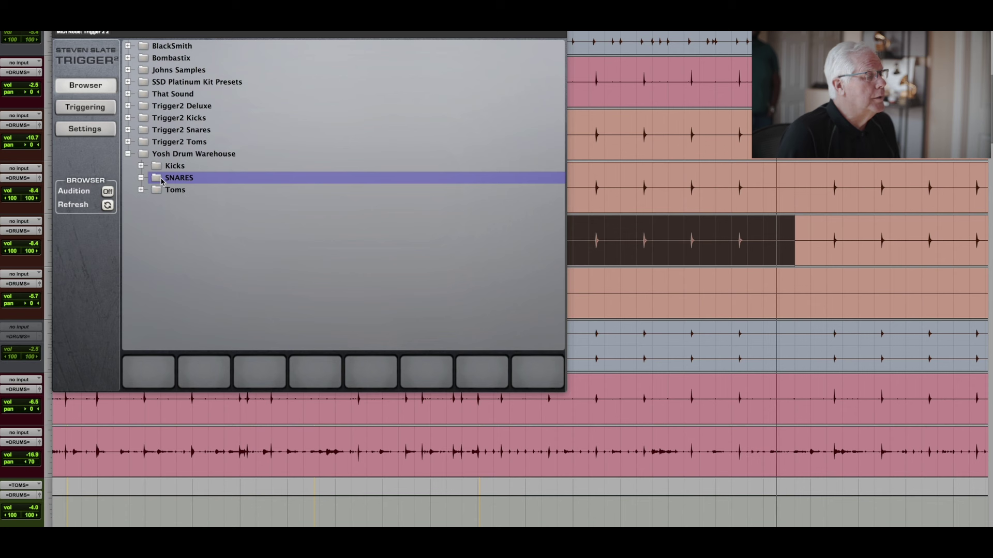
double_click(182, 229)
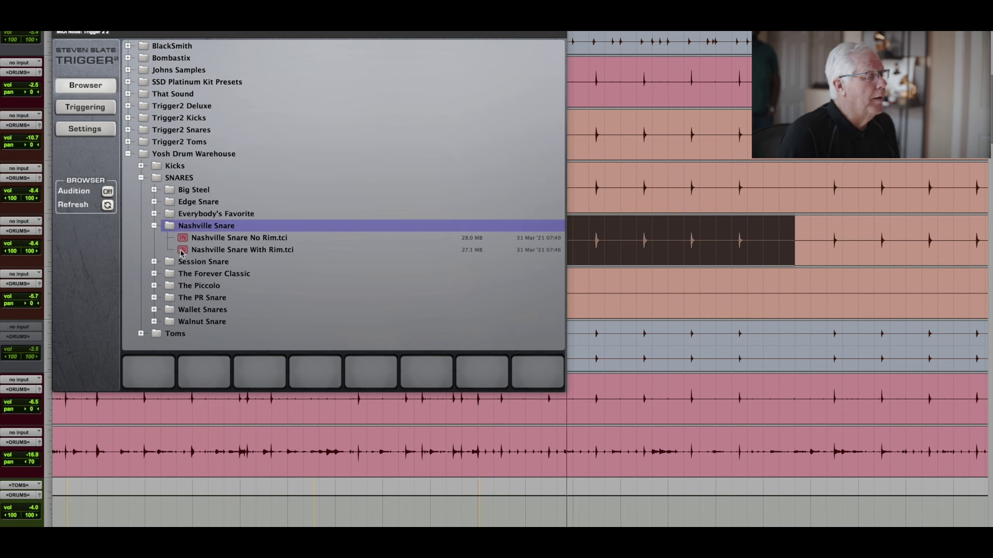
drag(182, 253, 145, 368)
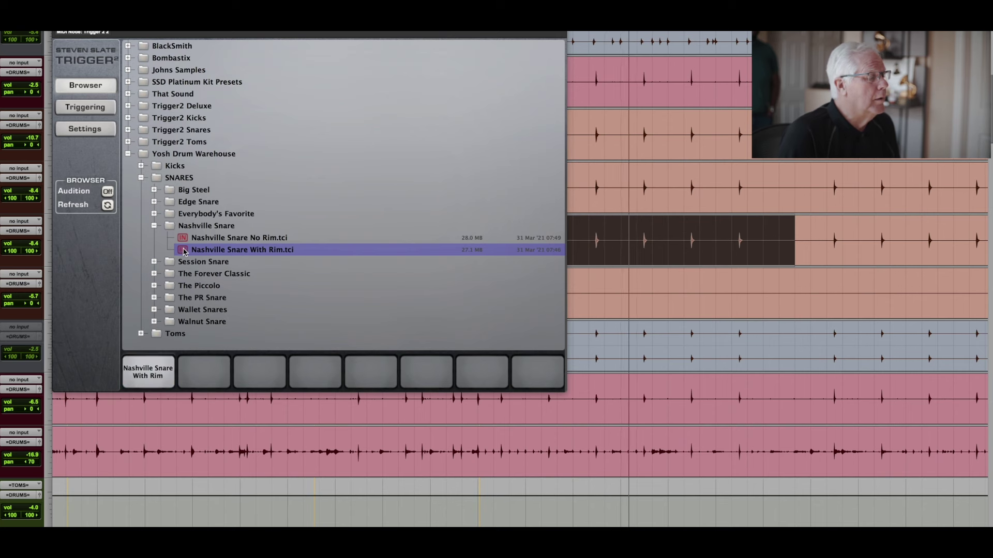
drag(182, 250, 194, 367)
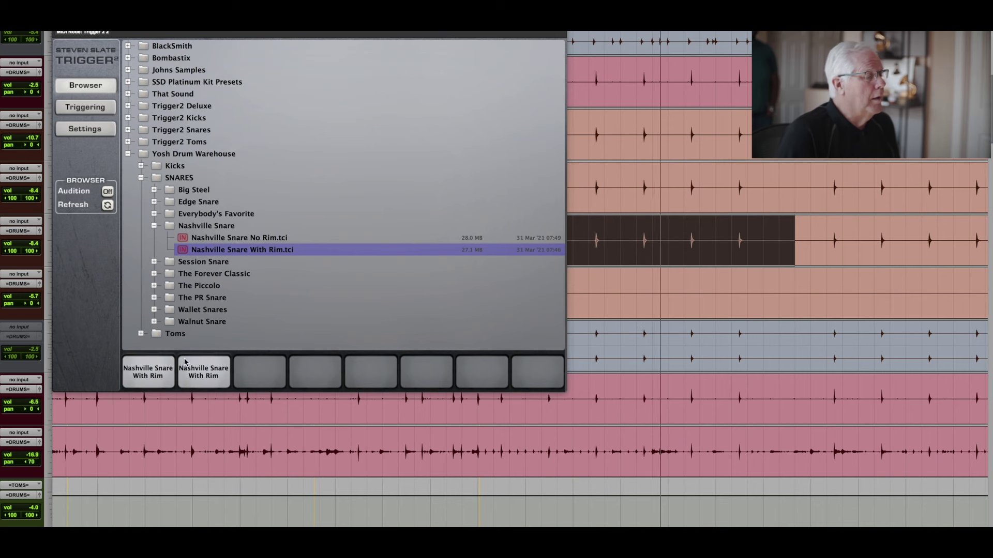
- Set pad 1 to With OH and pad 2 to With Room, lowering pad 2 to -2.00 dB
click(79, 112)
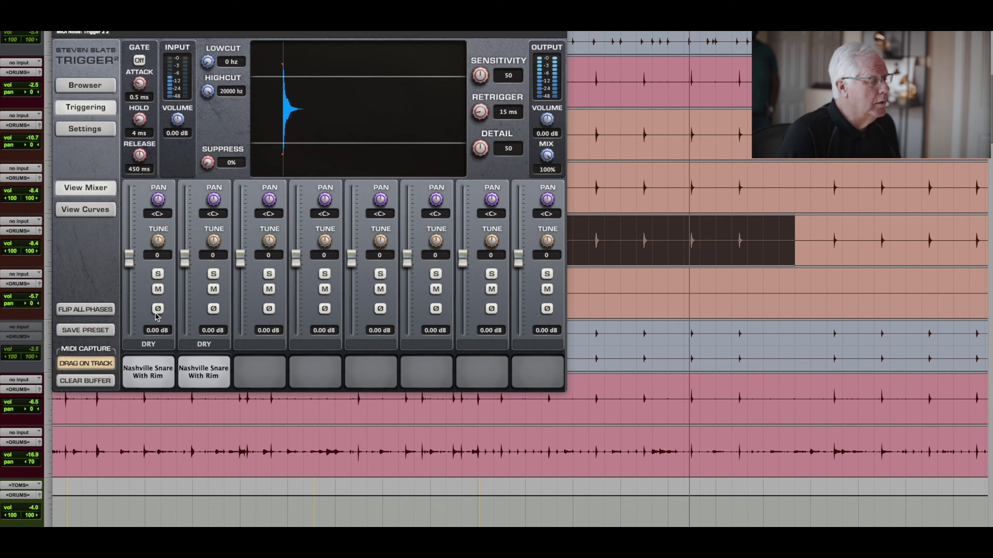
click(148, 345)
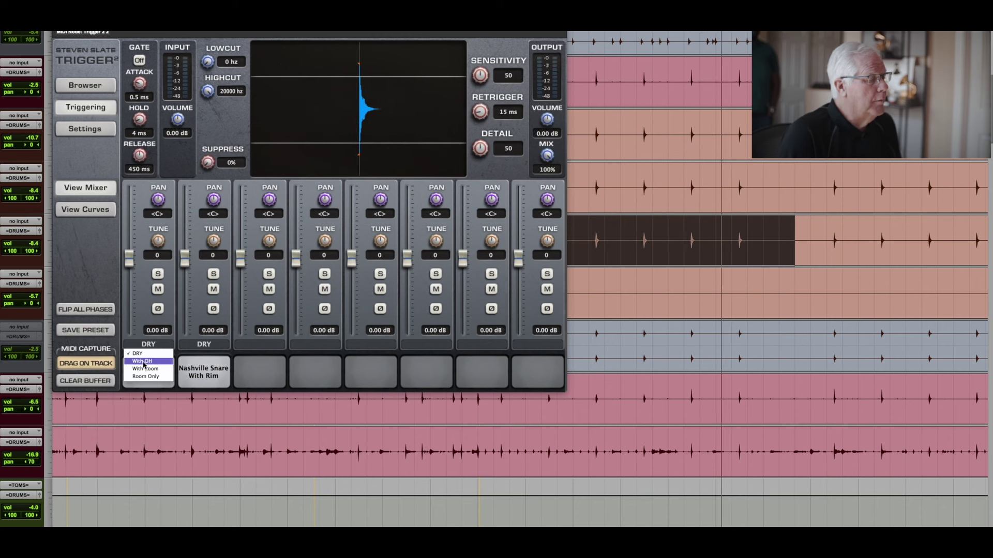
click(172, 362)
click(204, 344)
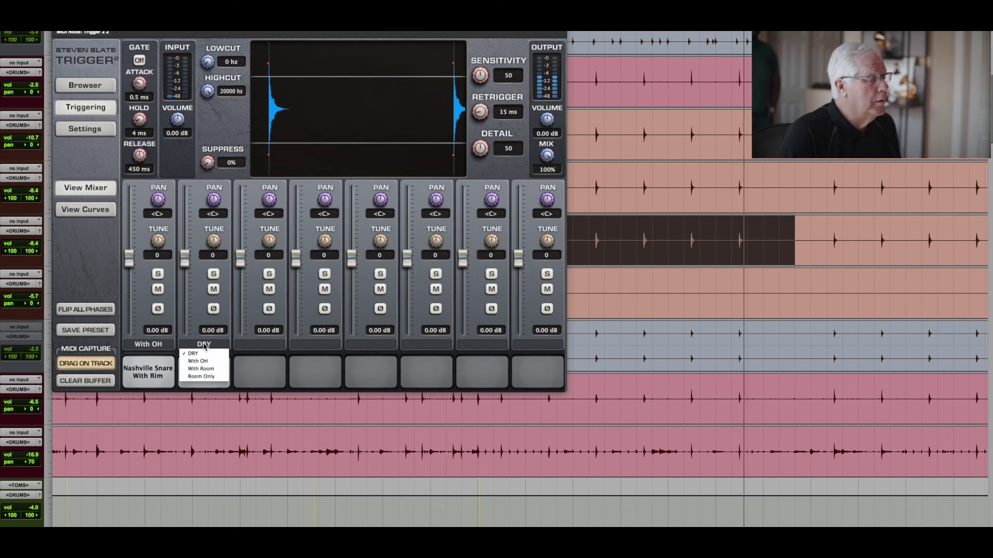
click(204, 371)
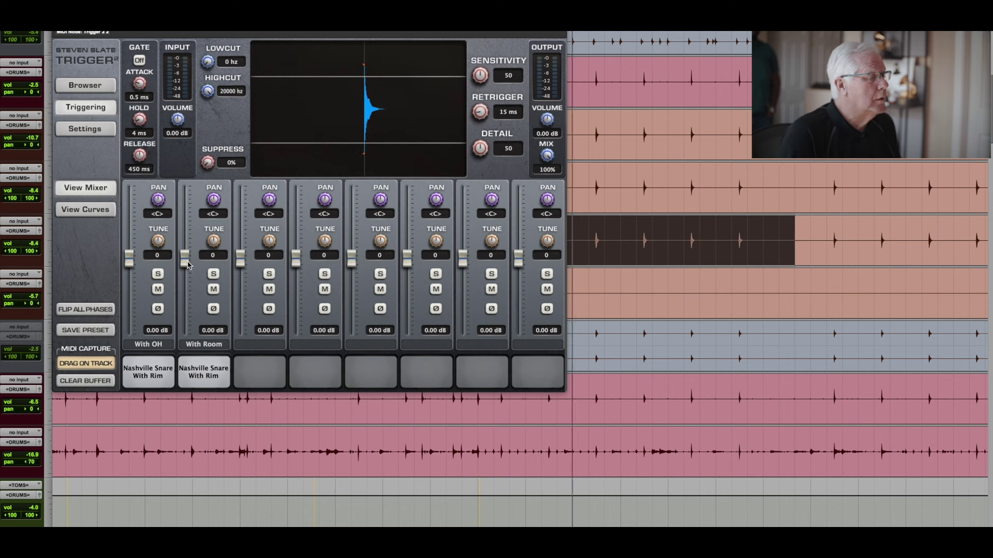
drag(185, 257, 187, 273)
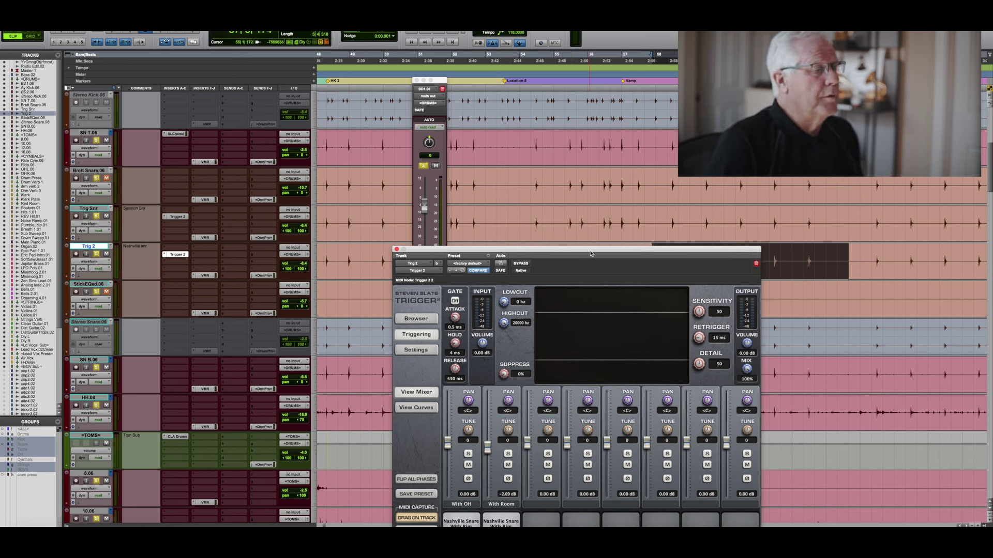
- Reset the Trig 2 Trigger 2 to <factory default>, then recall the Yosh Nash Snr preset
drag(591, 254, 582, 269)
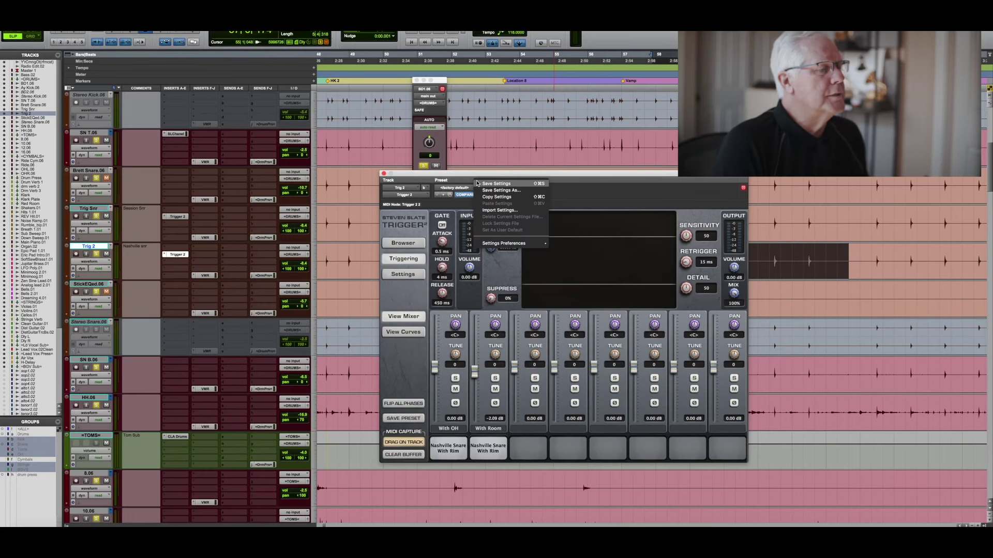
click(457, 188)
click(457, 188)
click(457, 189)
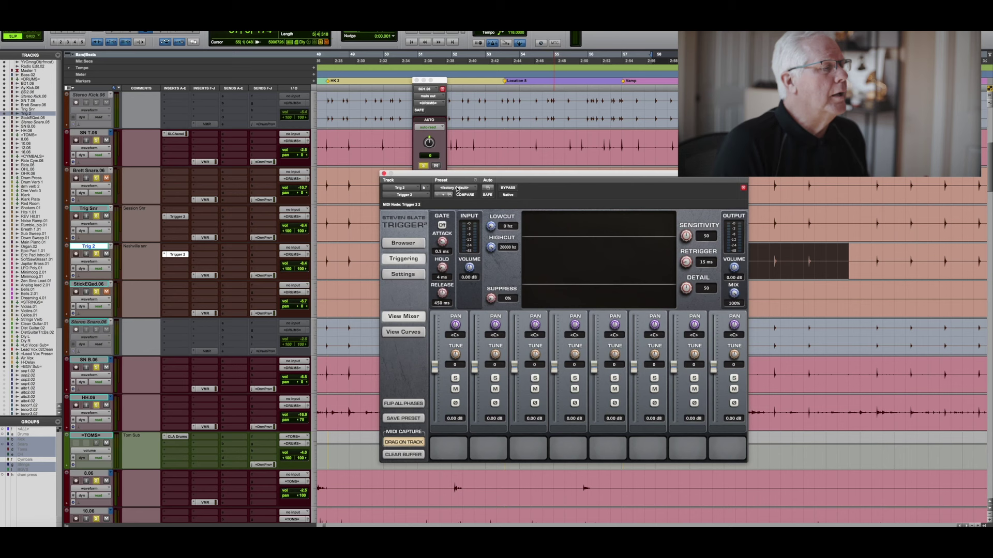
click(457, 190)
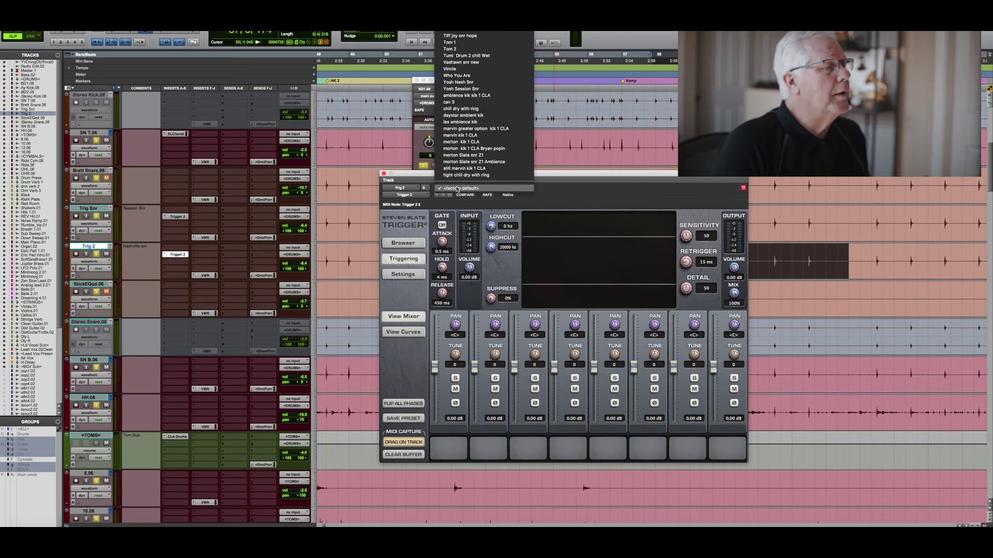
click(474, 82)
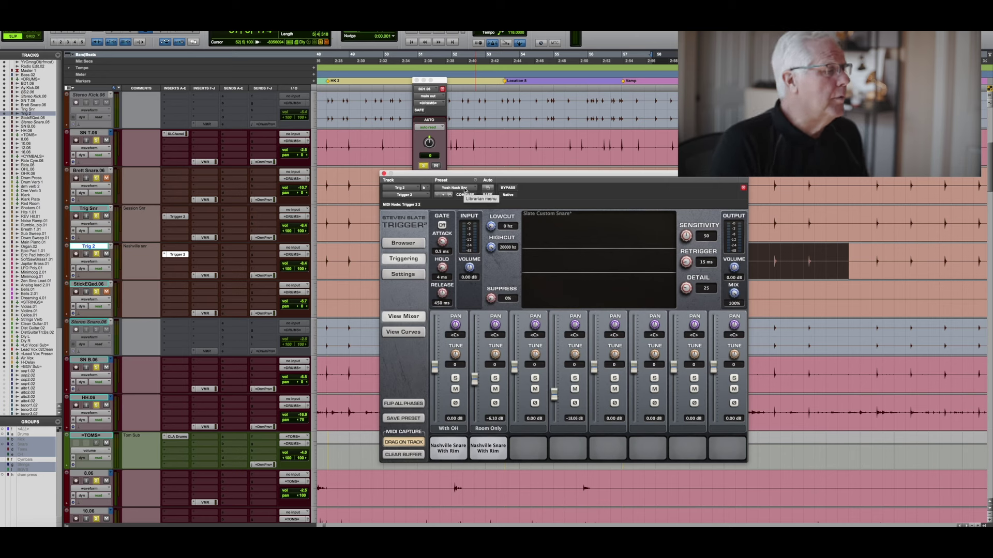
- Recall Yosh Session Snr on Trig Snr and set the Snare Room Only fader to -3.43 dB
click(176, 217)
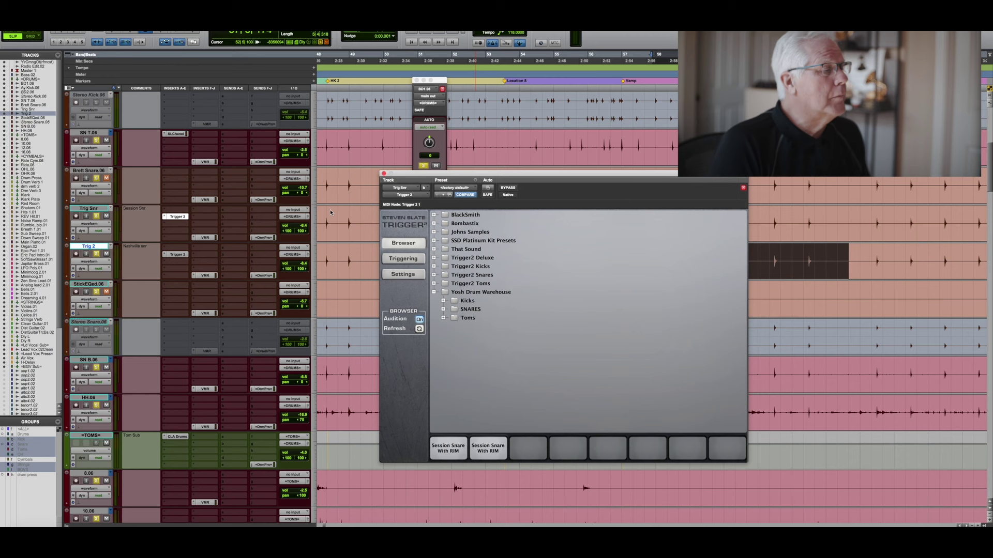
click(455, 188)
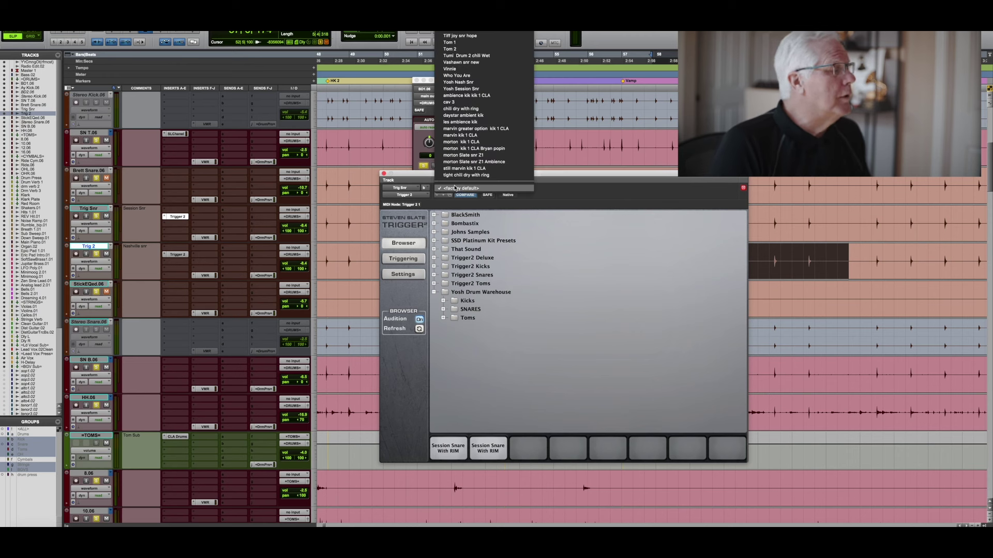
click(473, 88)
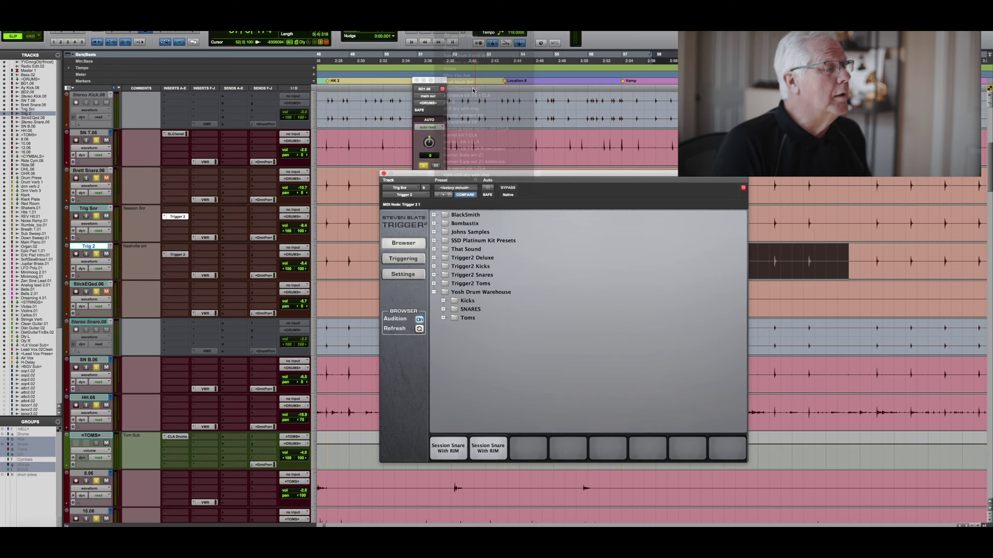
click(399, 260)
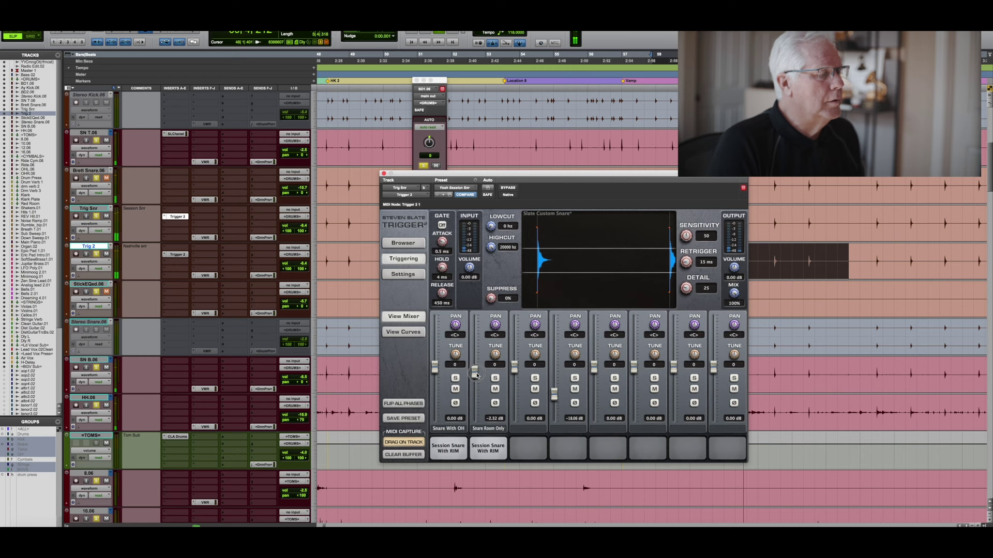
drag(476, 376, 475, 378)
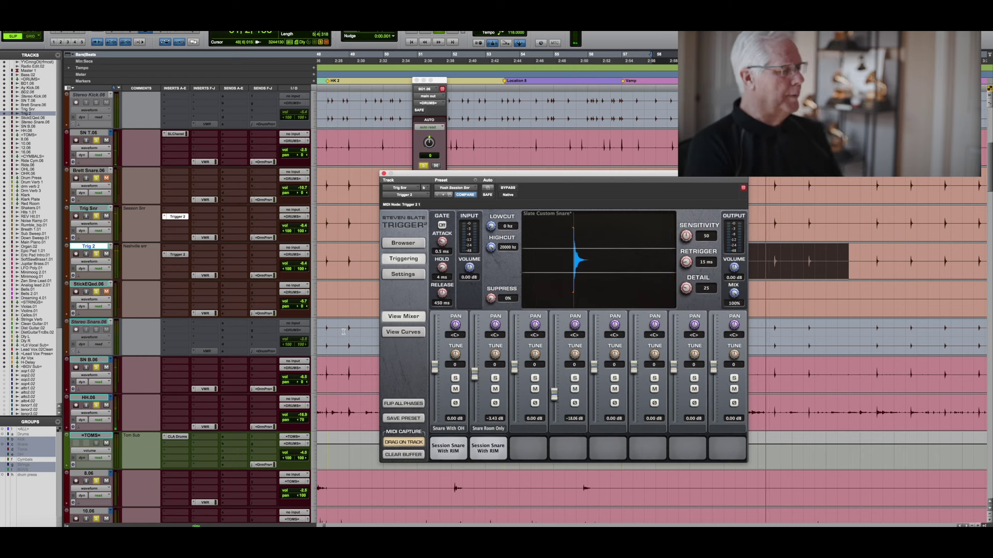